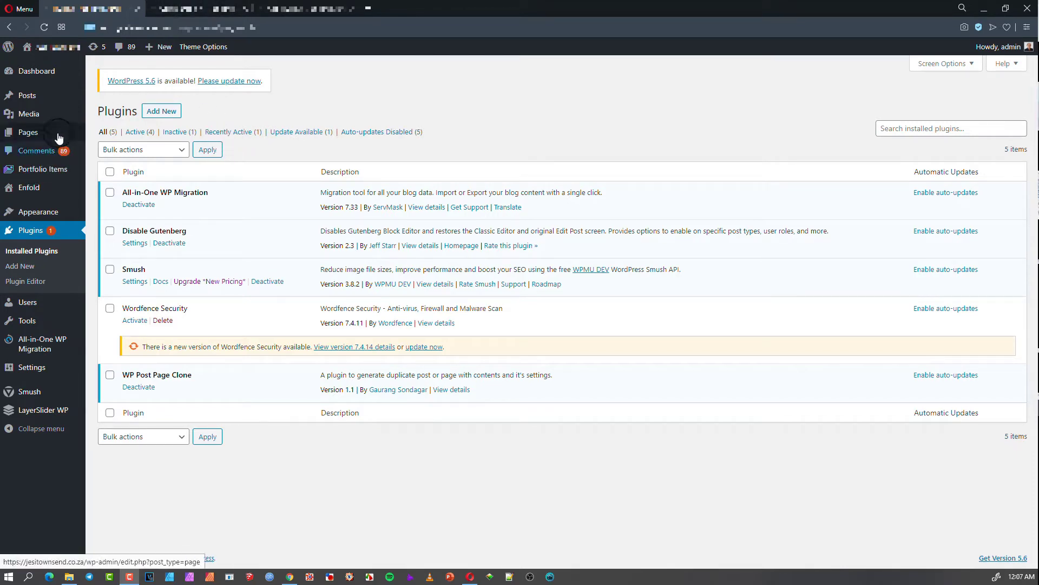
Look through the site's comments list, checking the authors, messages and posts they respond to for spam
left_click(38, 151)
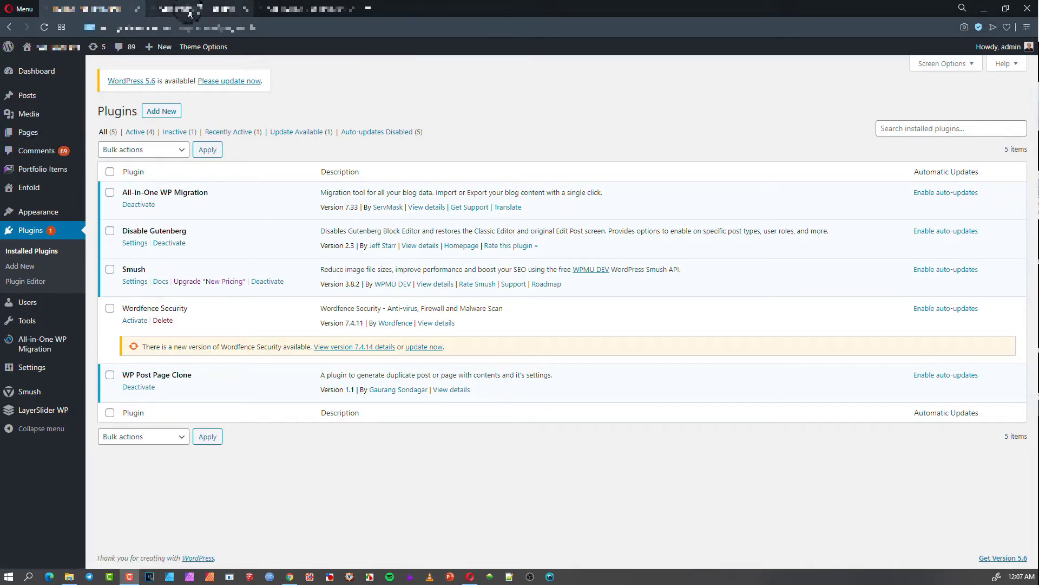
scroll(255, 288, "down", 4)
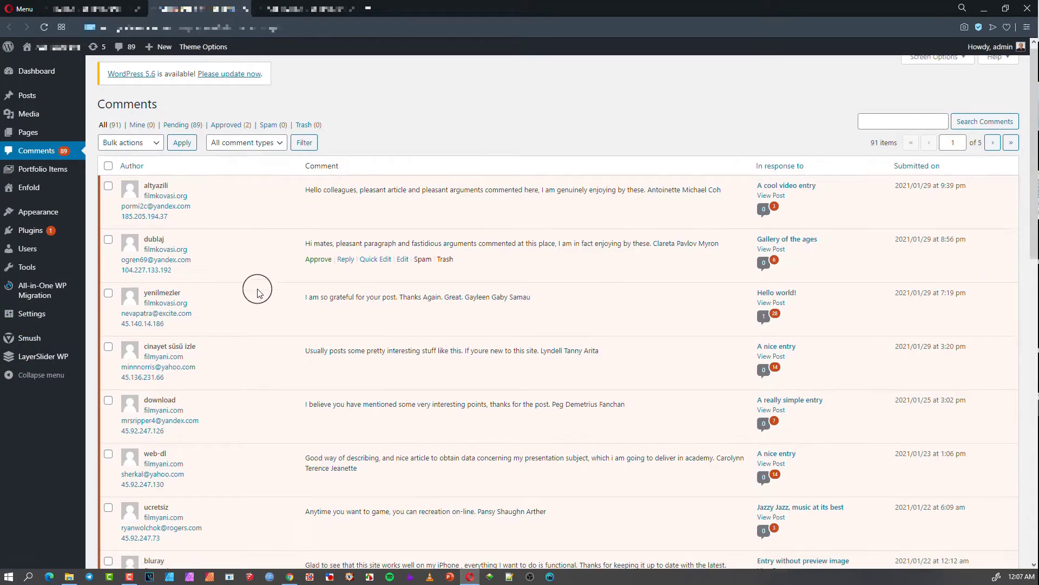
scroll(196, 334, "down", 3)
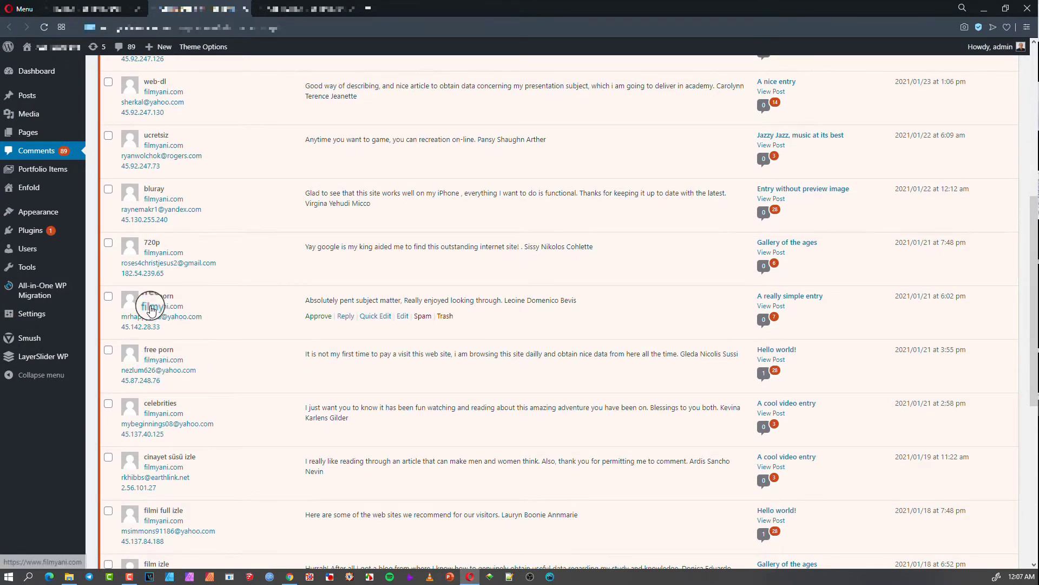
scroll(261, 339, "down", 5)
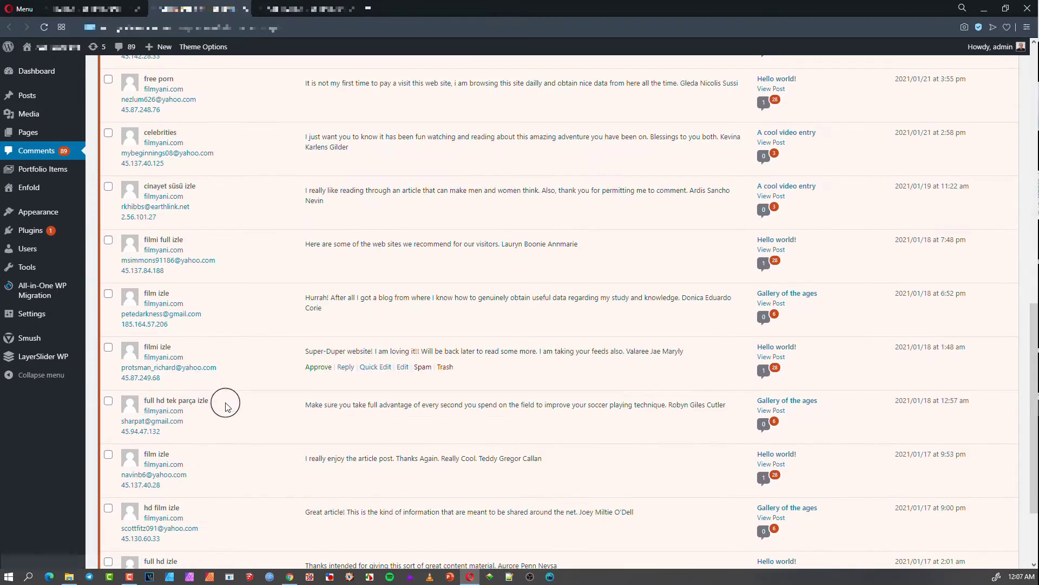
scroll(612, 460, "down", 2)
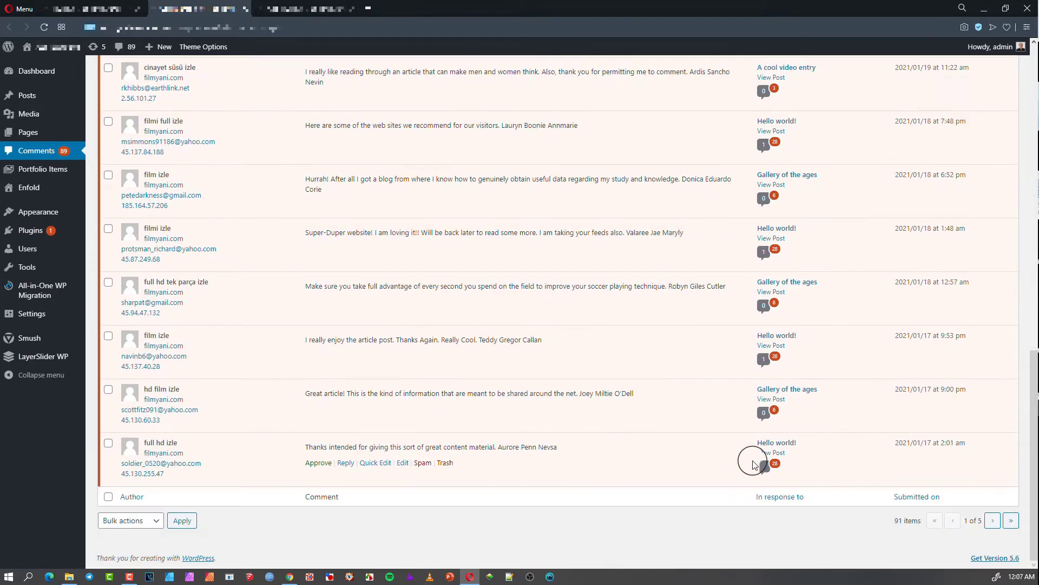
scroll(753, 464, "up", 15)
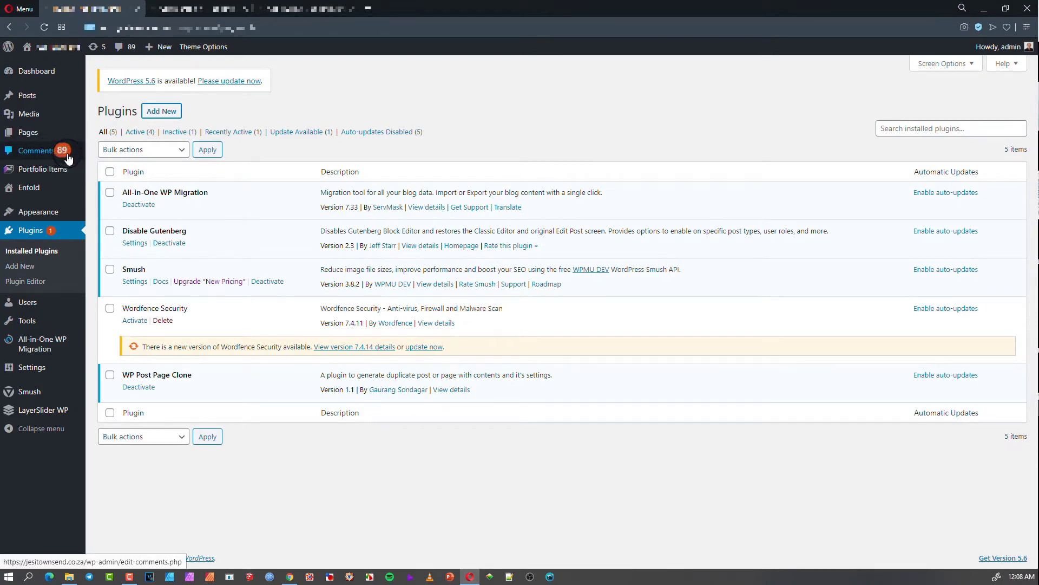
mouse_move(57, 164)
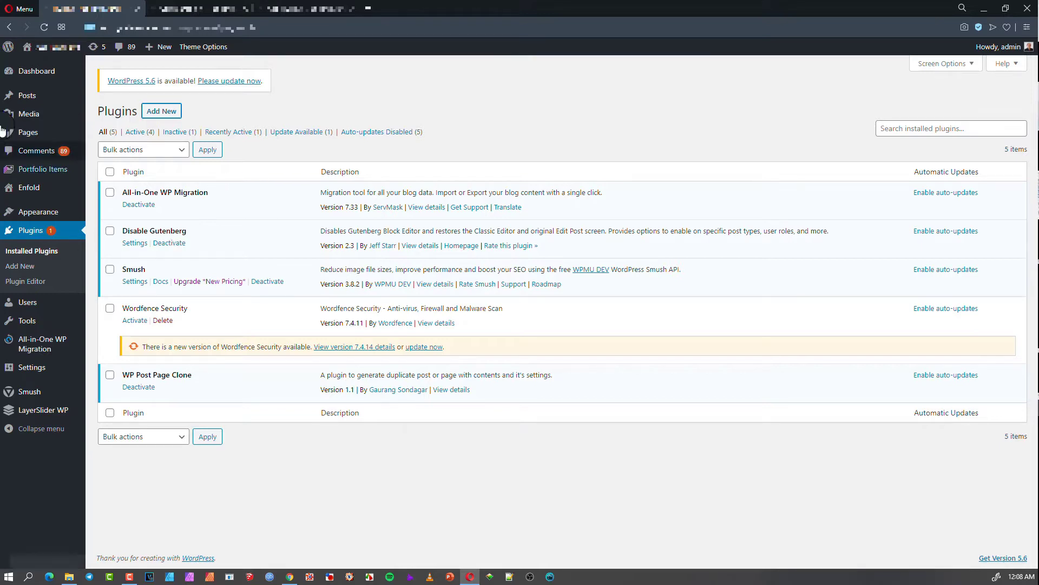
left_click(33, 157)
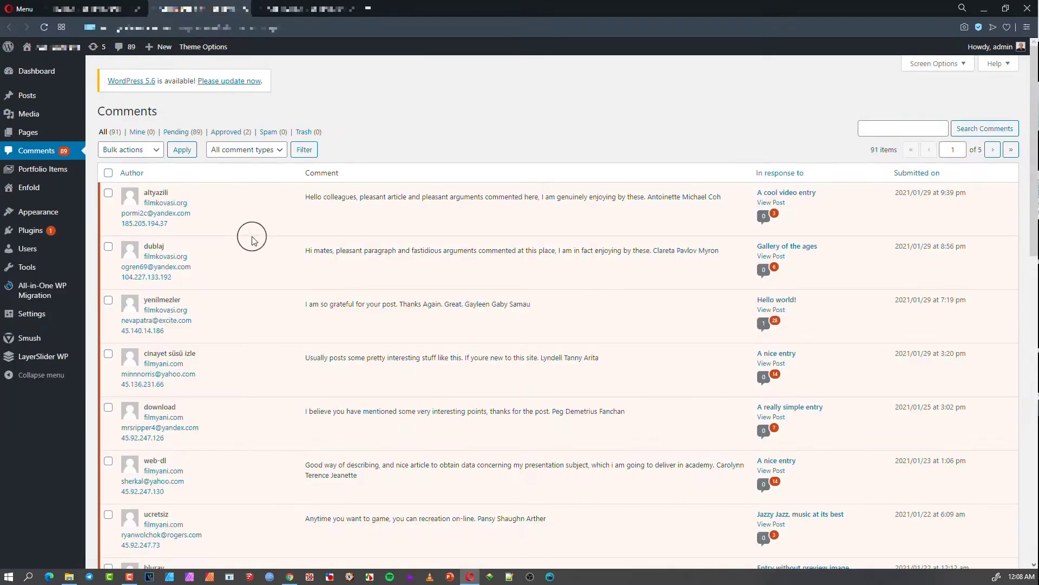
scroll(297, 255, "down", 8)
scroll(298, 254, "up", 8)
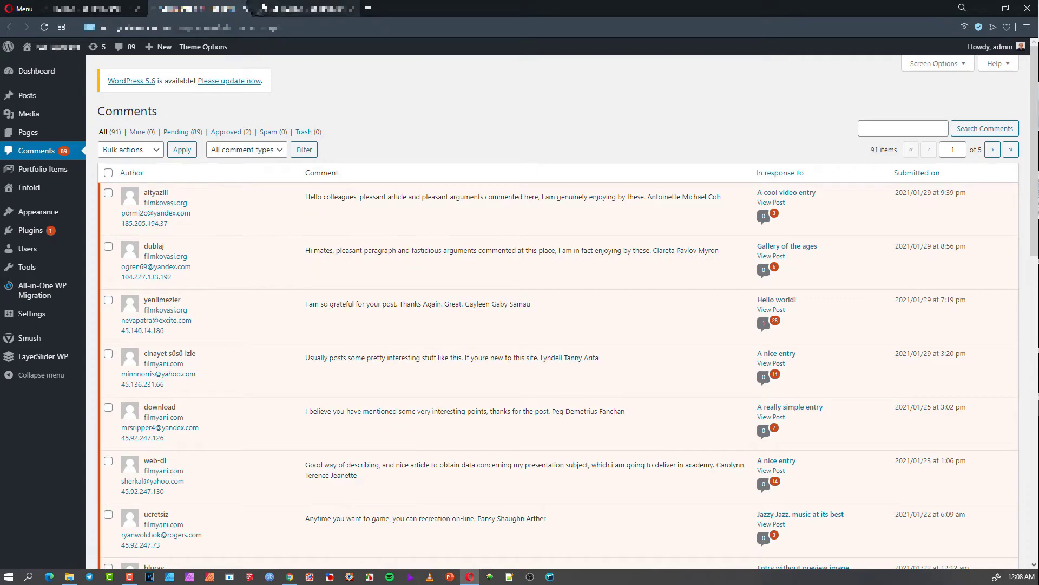
Search the plugins available to add for "block comments"
left_click(286, 10)
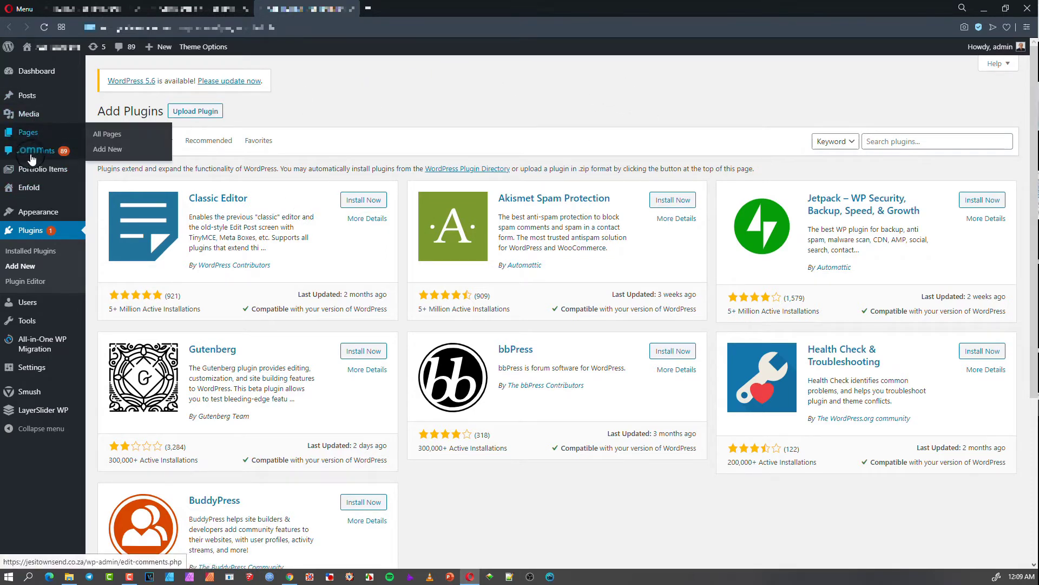
left_click(900, 142)
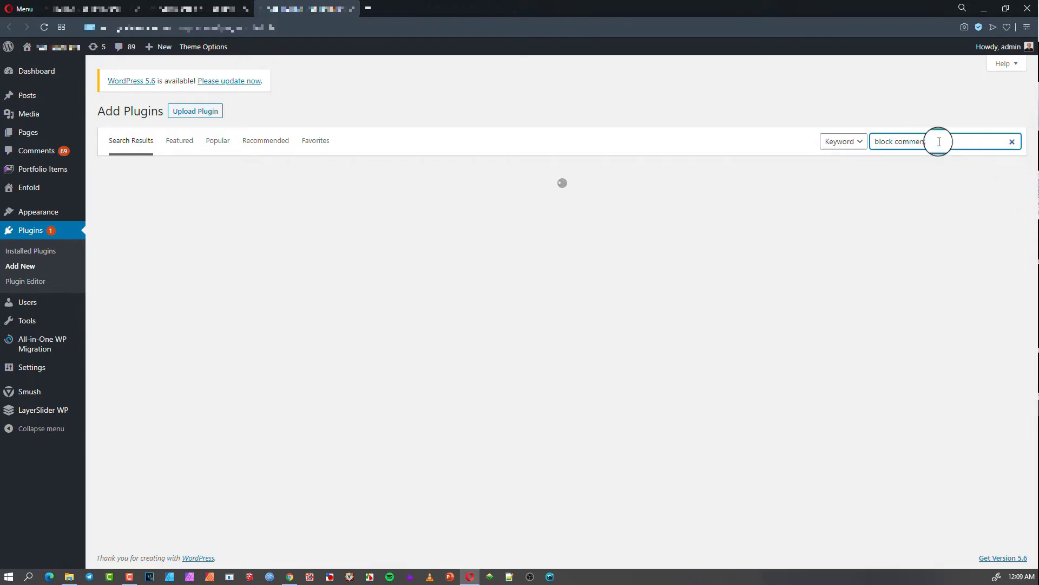
left_click_drag(951, 142, 852, 142)
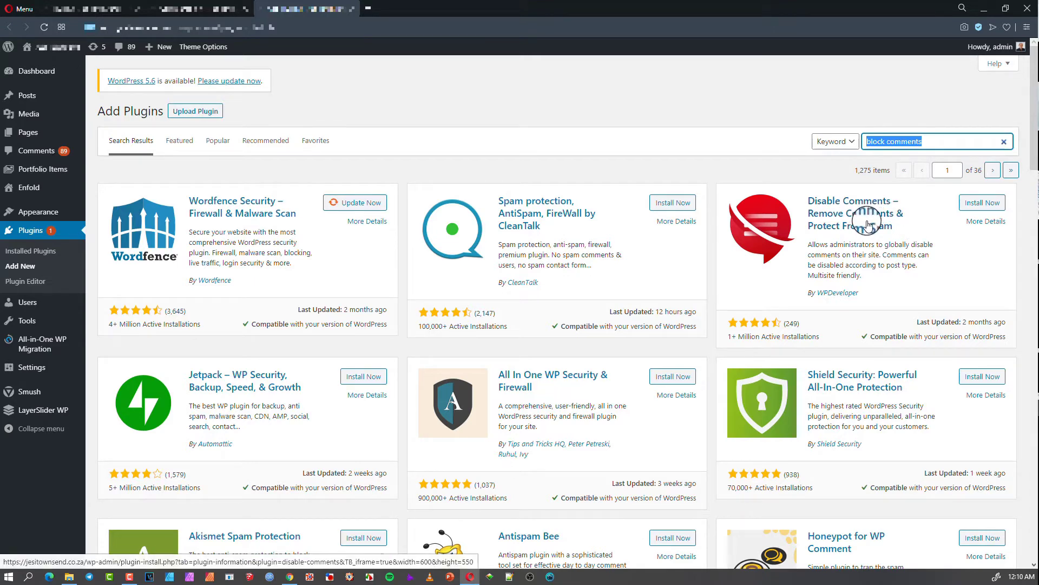
Install and activate the plugin "Disable Comments – Remove Comments & Protect From Spam"
left_click(983, 203)
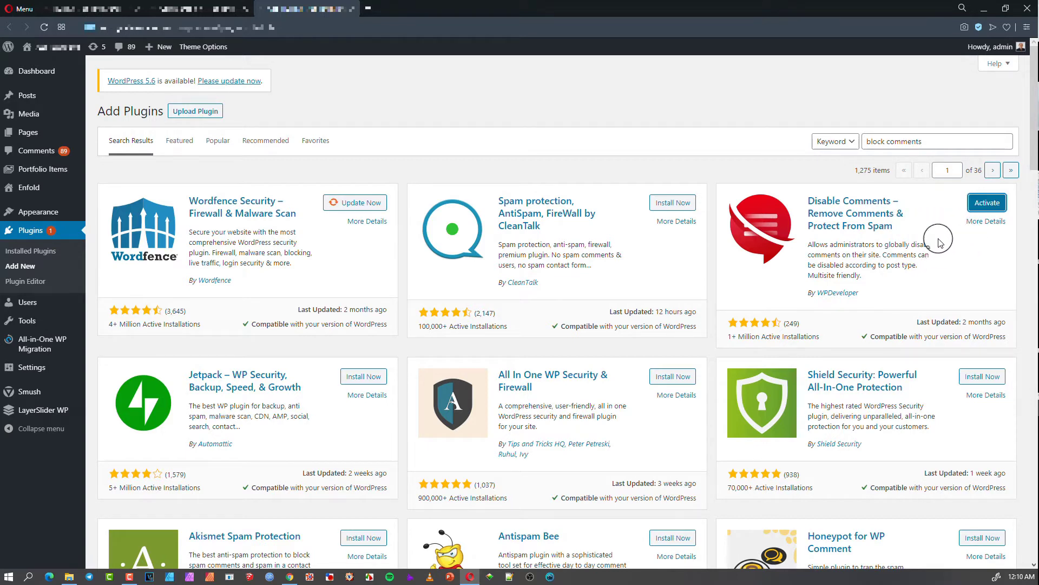
left_click(988, 204)
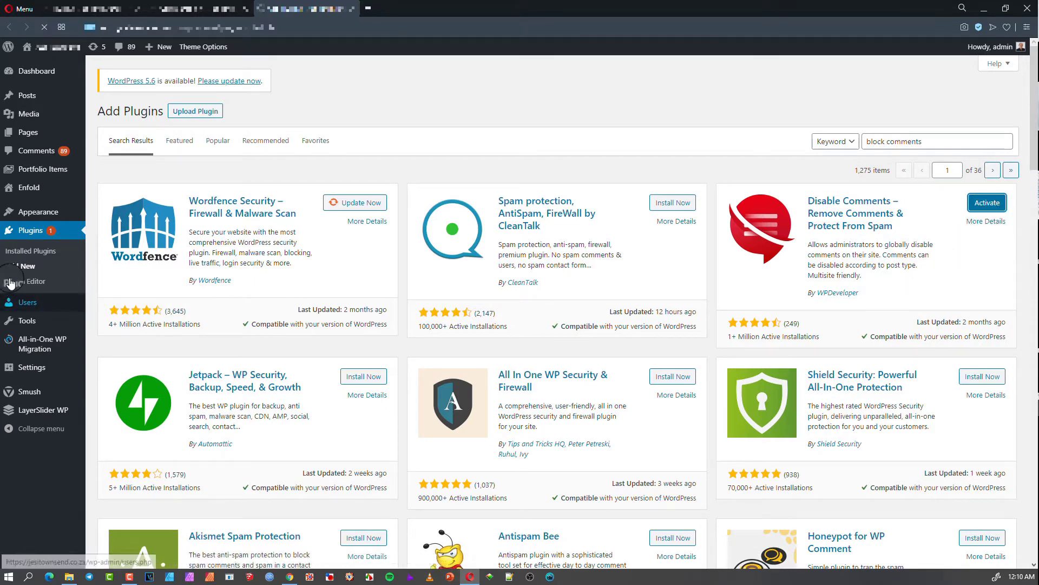
left_click(36, 233)
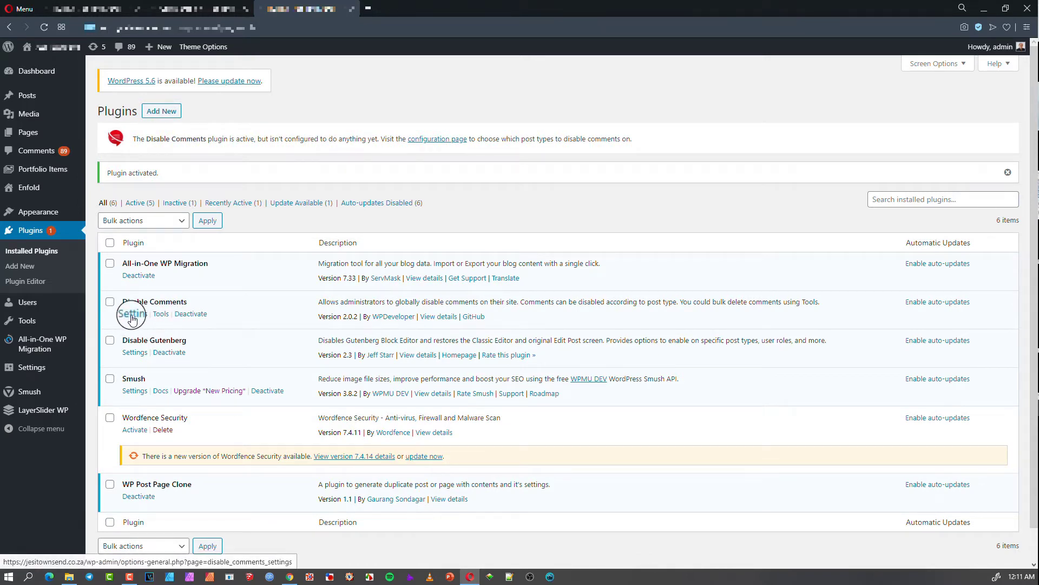
Open the settings of the Disable Comments plugin and agree to help make it better
left_click(133, 319)
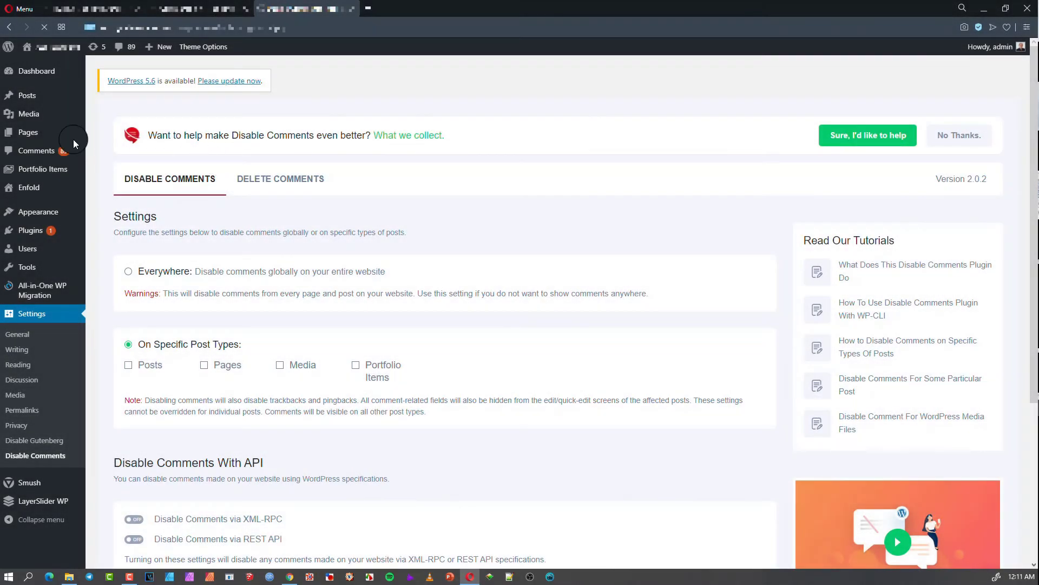
left_click(45, 151)
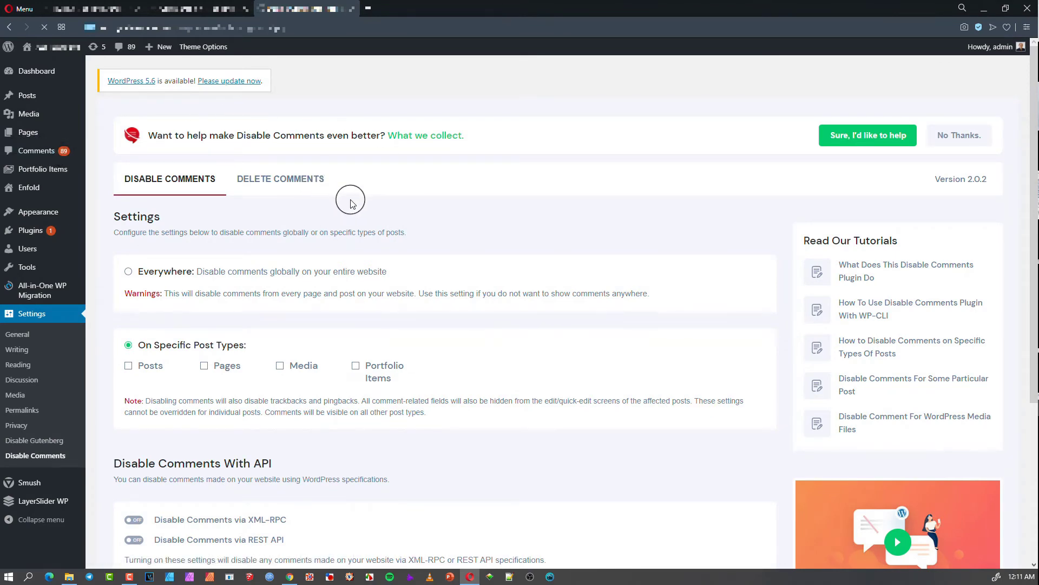
left_click_drag(147, 135, 331, 137)
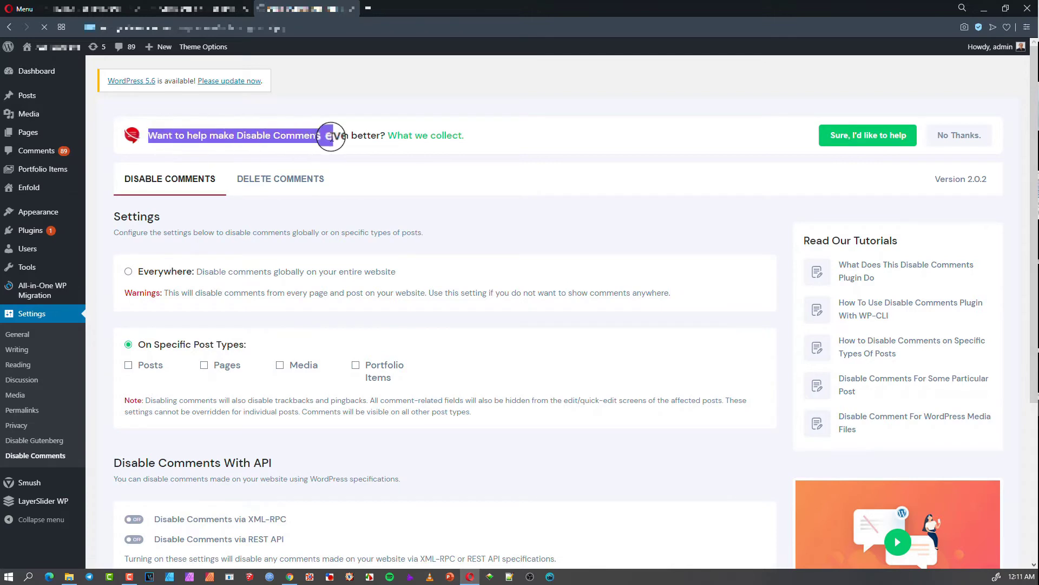
left_click(530, 100)
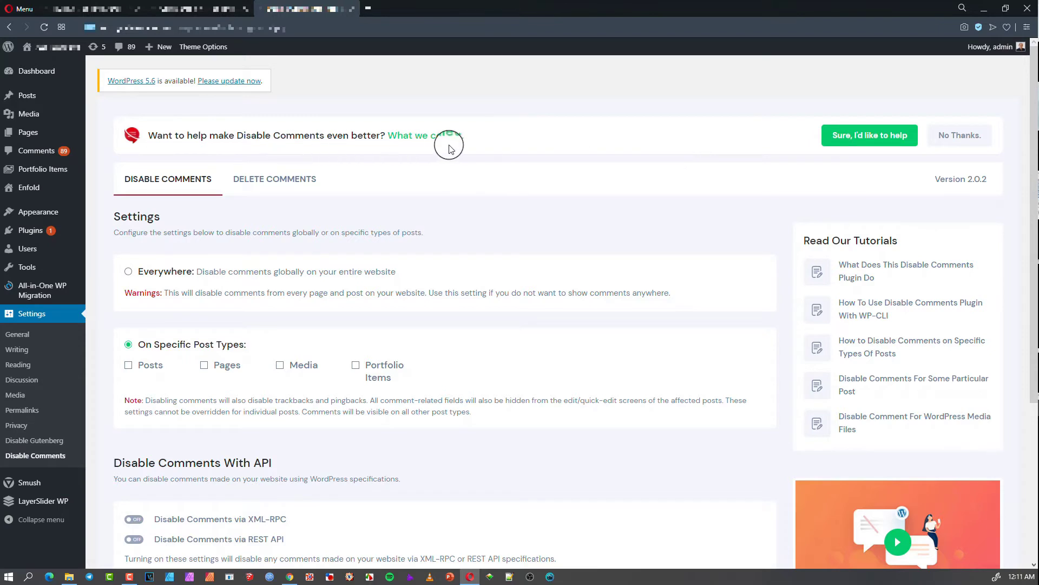
left_click(884, 138)
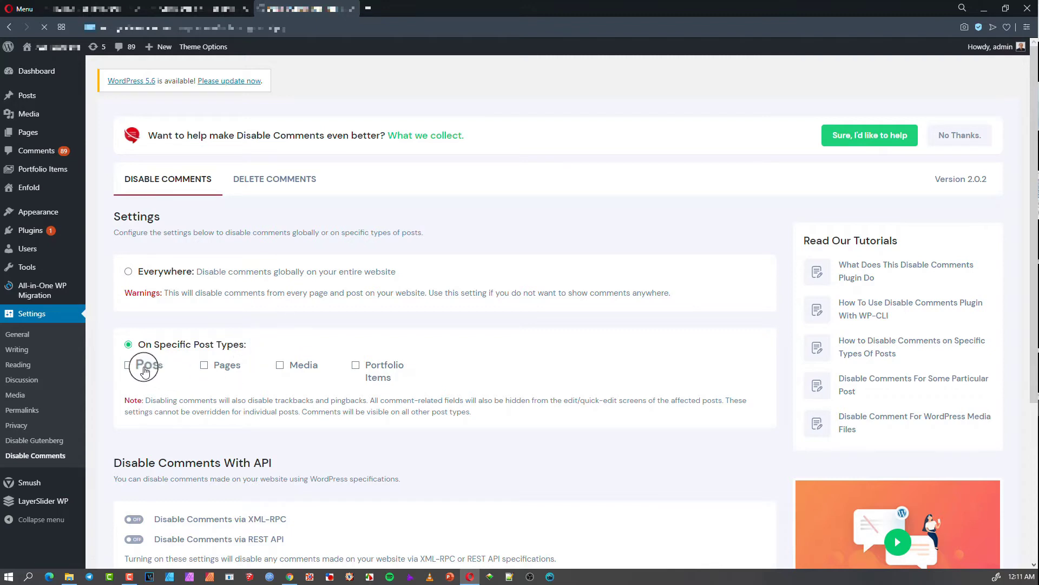
Set comments to be disabled everywhere on the website, leaving both API options off, and save the changes
left_click(36, 150)
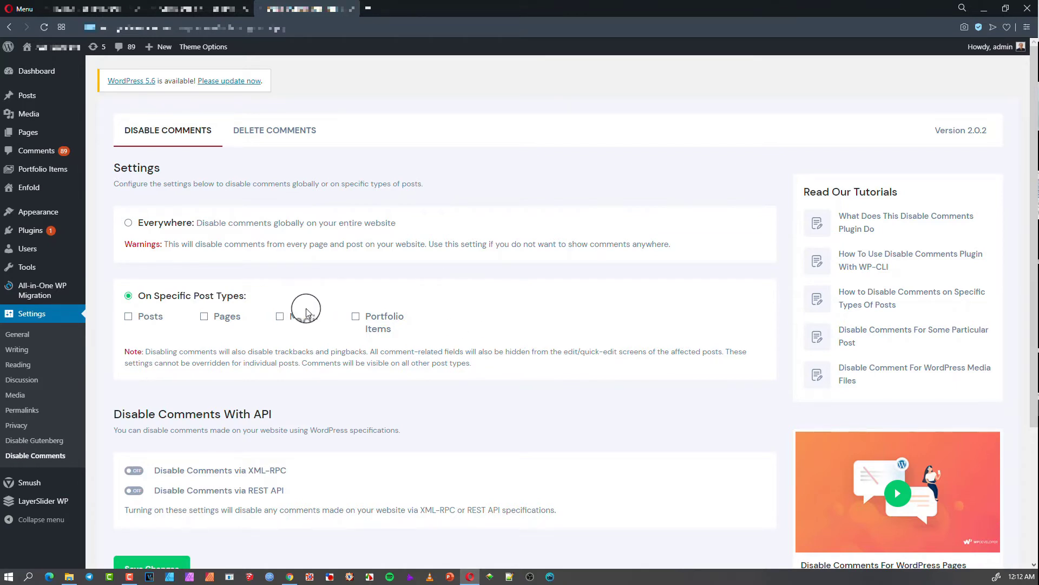
left_click(128, 223)
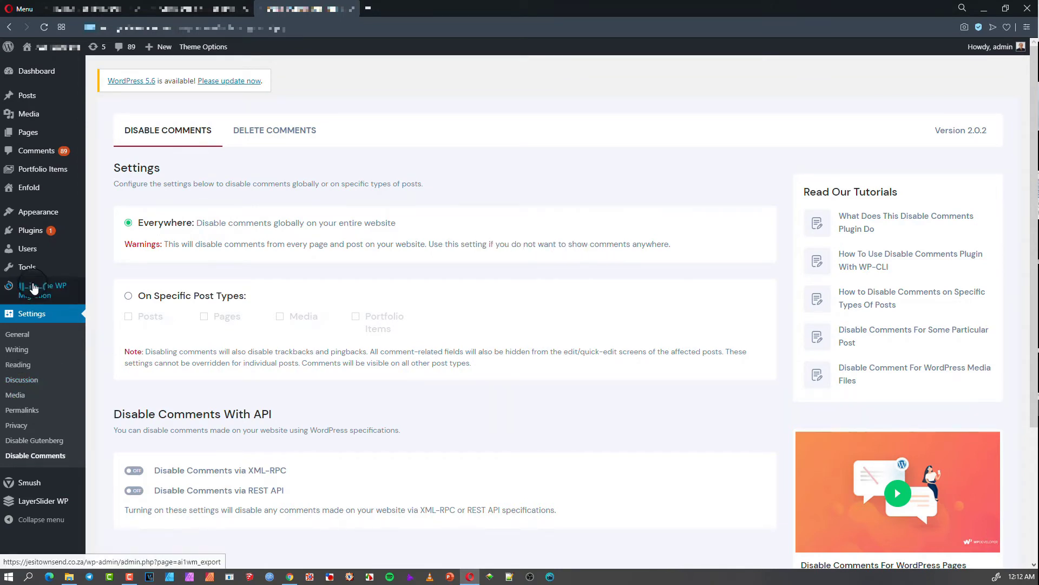
mouse_move(59, 468)
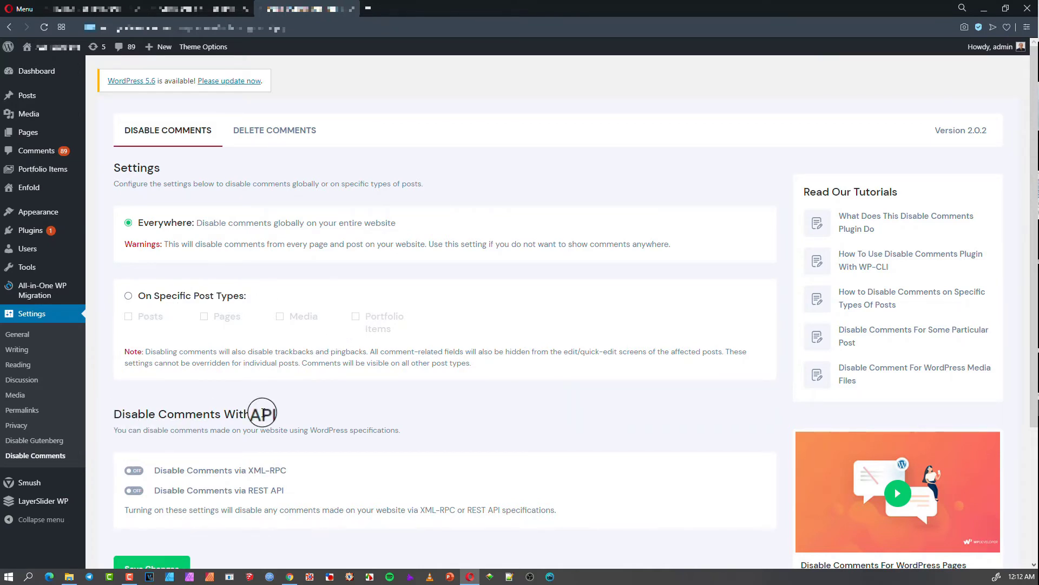
scroll(277, 421, "down", 1)
scroll(277, 422, "down", 2)
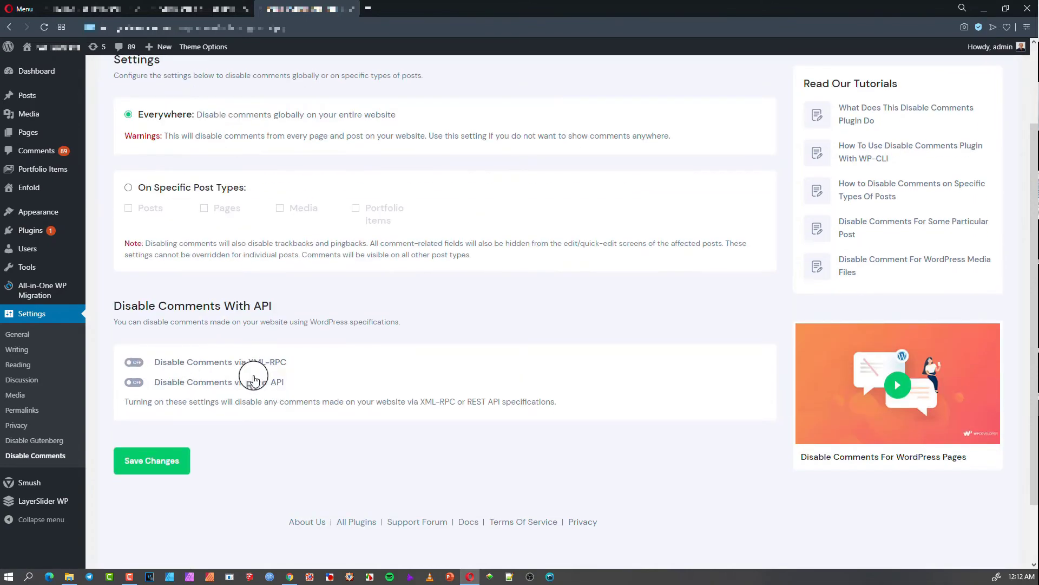
scroll(271, 384, "up", 2)
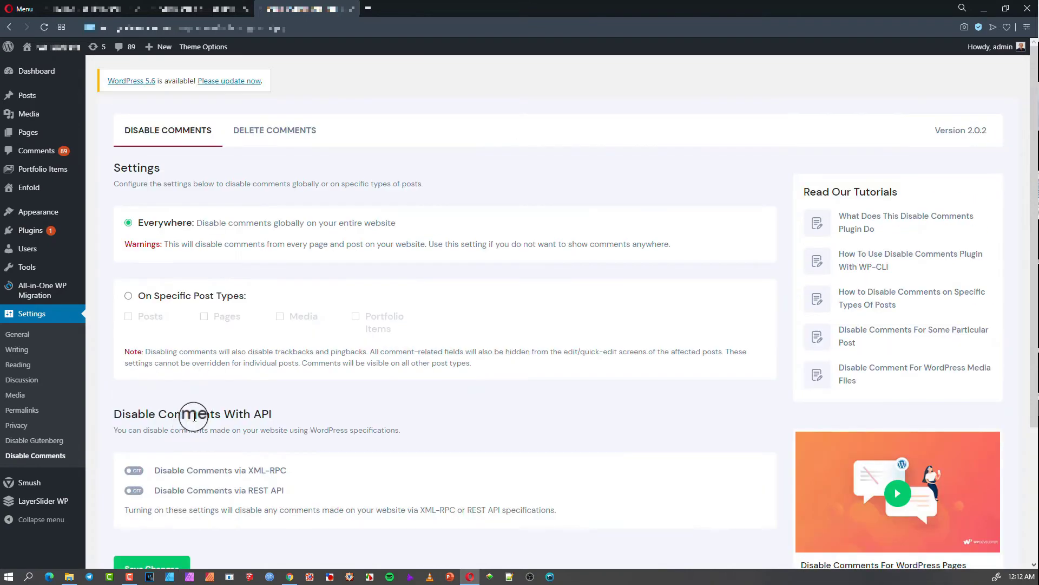
scroll(193, 413, "down", 1)
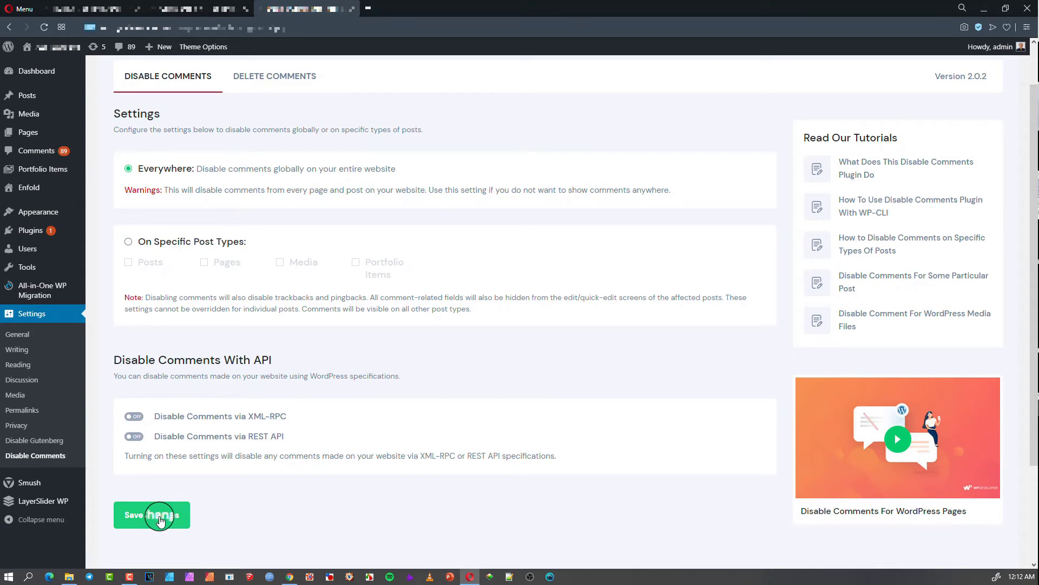
left_click(159, 520)
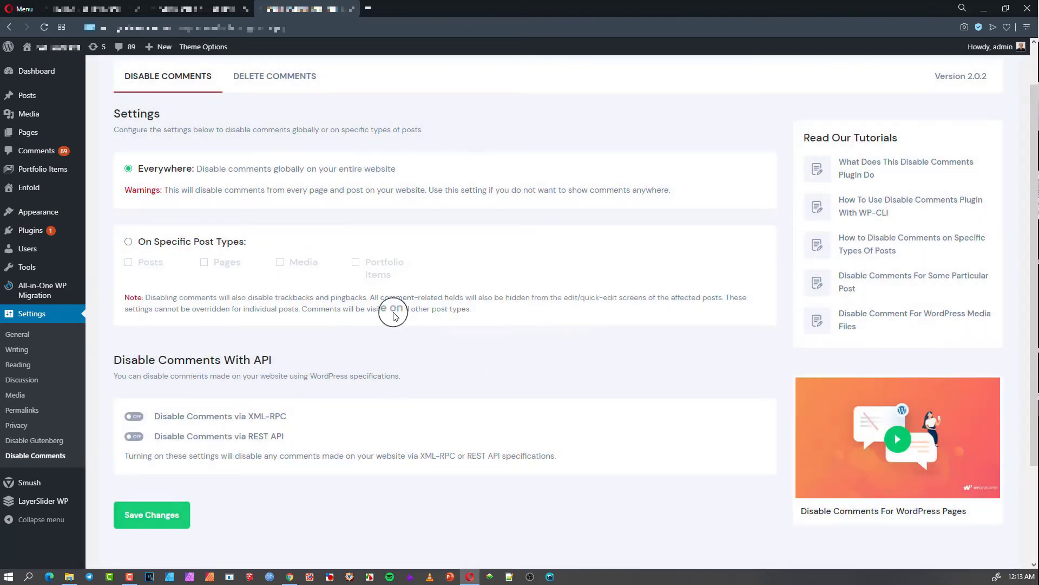
Permanently delete all existing comments everywhere on the website with the plugin's Delete Comments function
left_click(259, 76)
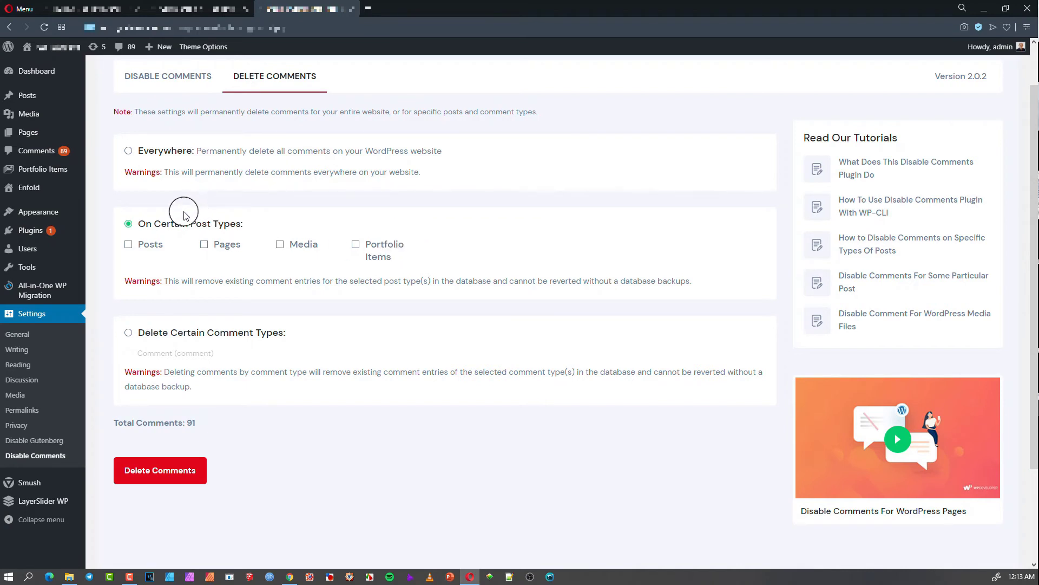
left_click(128, 153)
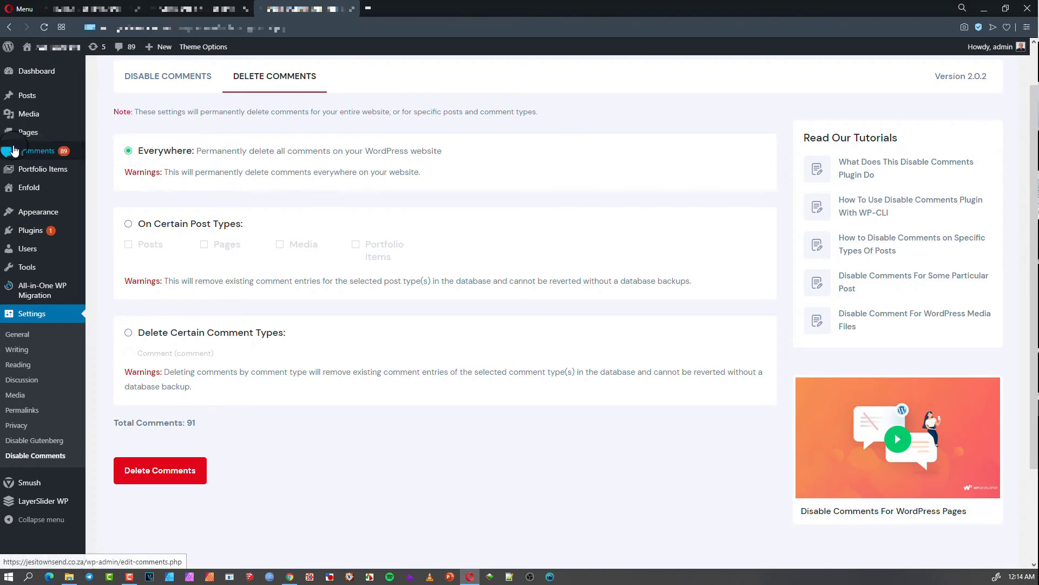
left_click(172, 472)
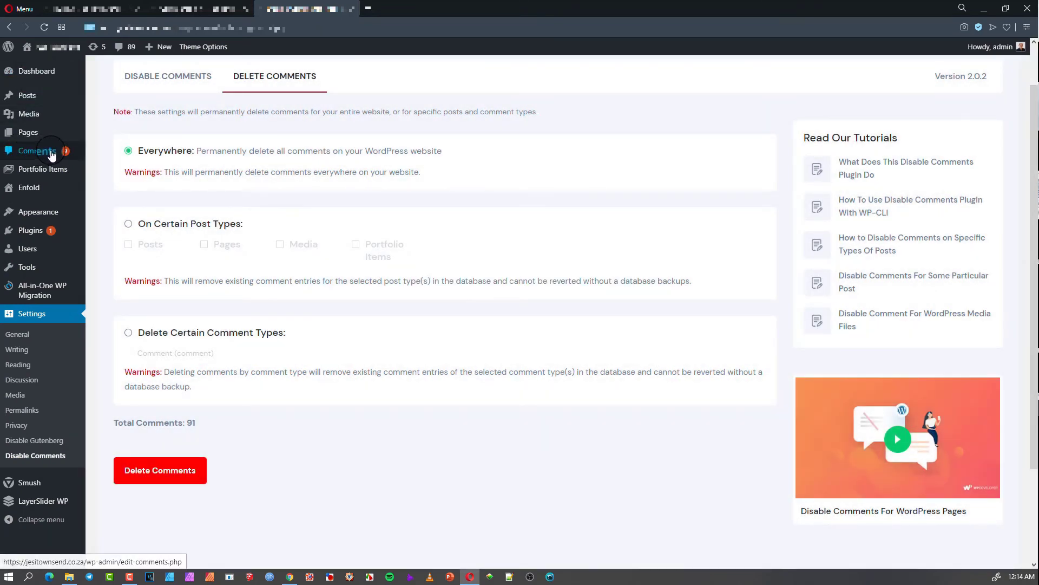
Check whether the comments page is still reachable, return to the plugin settings and inspect the admin menu for Comments
left_click(37, 155)
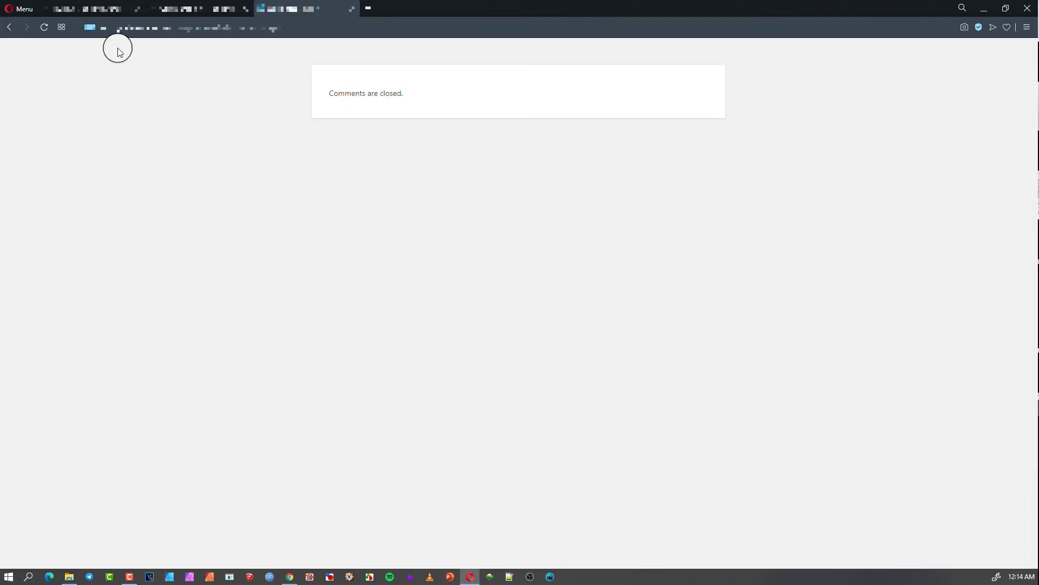
left_click(9, 28)
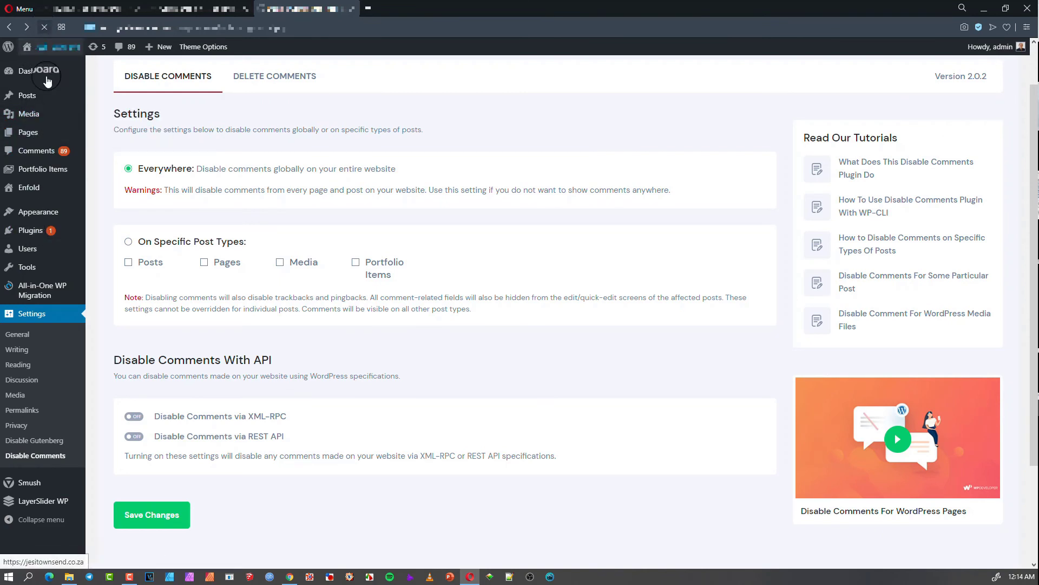
left_click(35, 150)
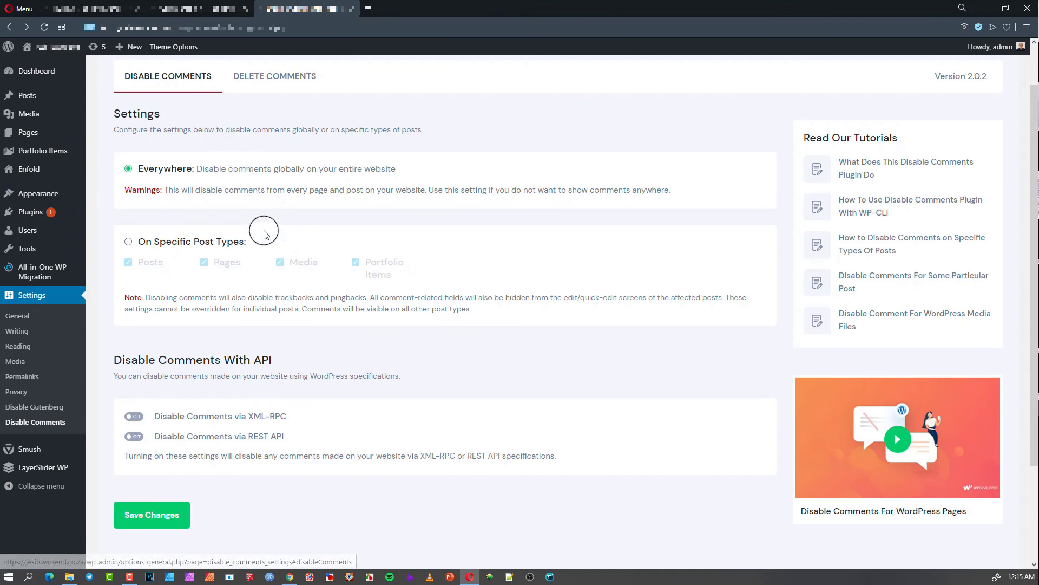
mouse_move(74, 150)
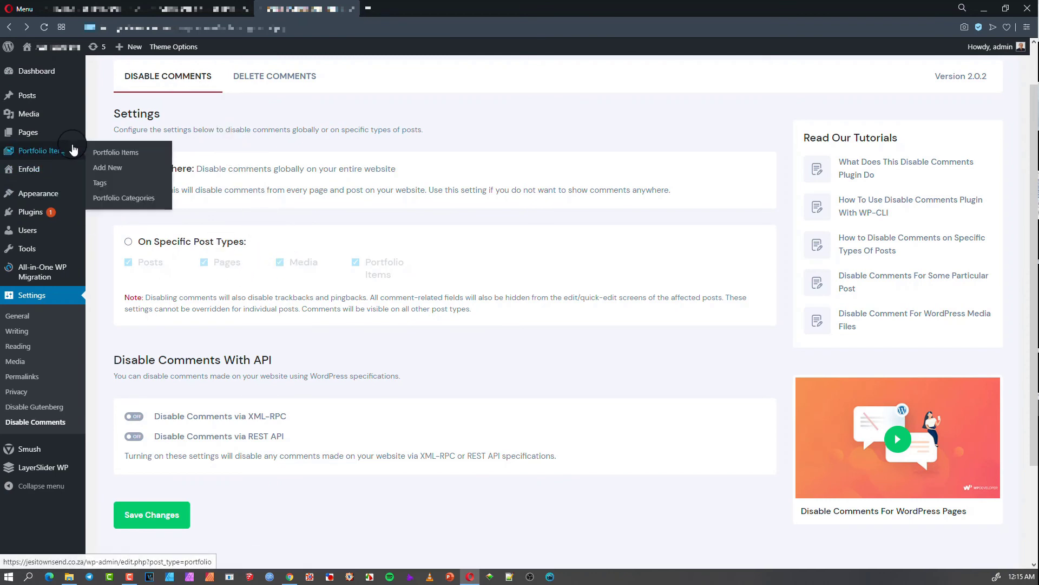